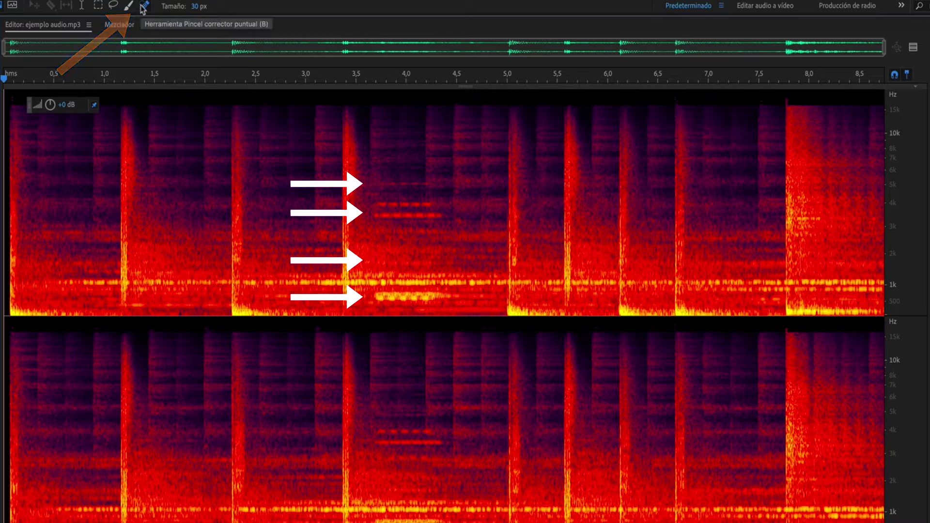
Remove the faint horizontal tone bands between about 3.7 and 4.3 s in the spectrogram with the Spot Healing Brush at 30 px.
left_click_drag(374, 205, 436, 206)
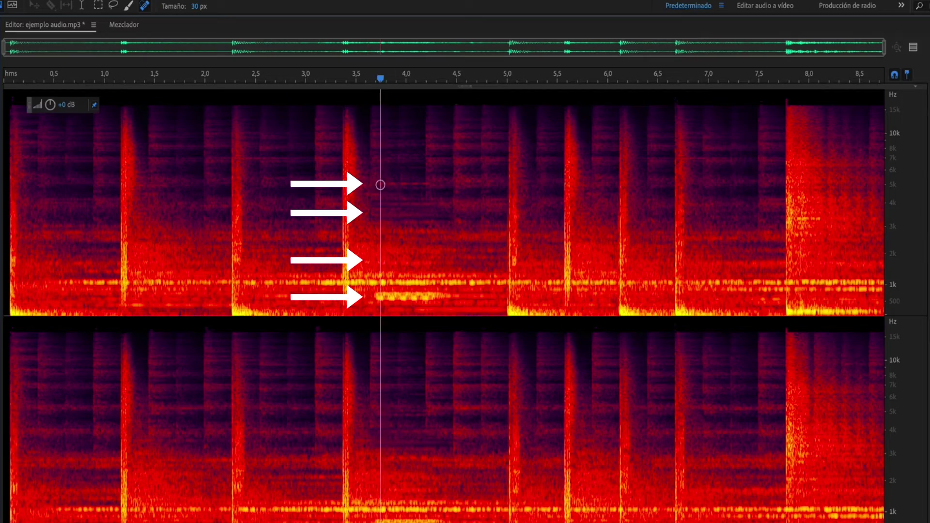
left_click_drag(380, 184, 419, 185)
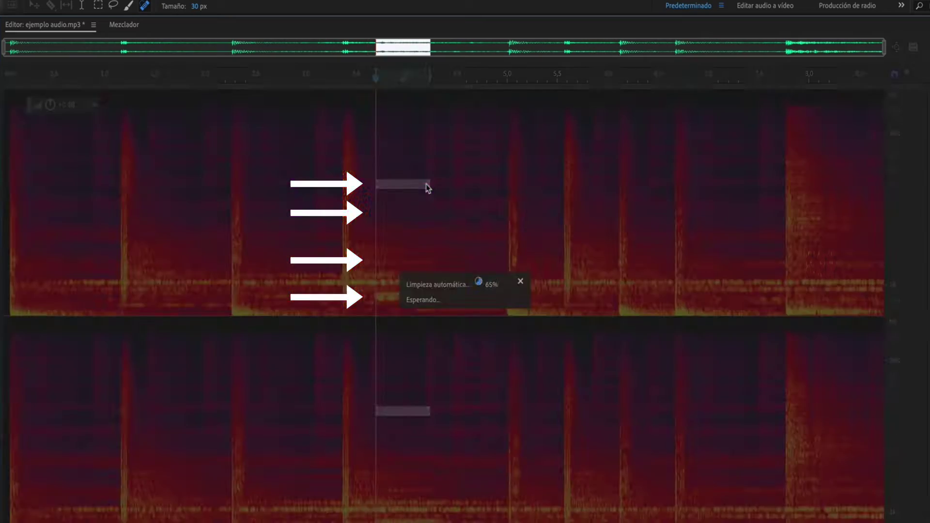
mouse_move(376, 297)
left_mouse_down()
mouse_move(446, 297)
mouse_move(373, 299)
left_mouse_up()
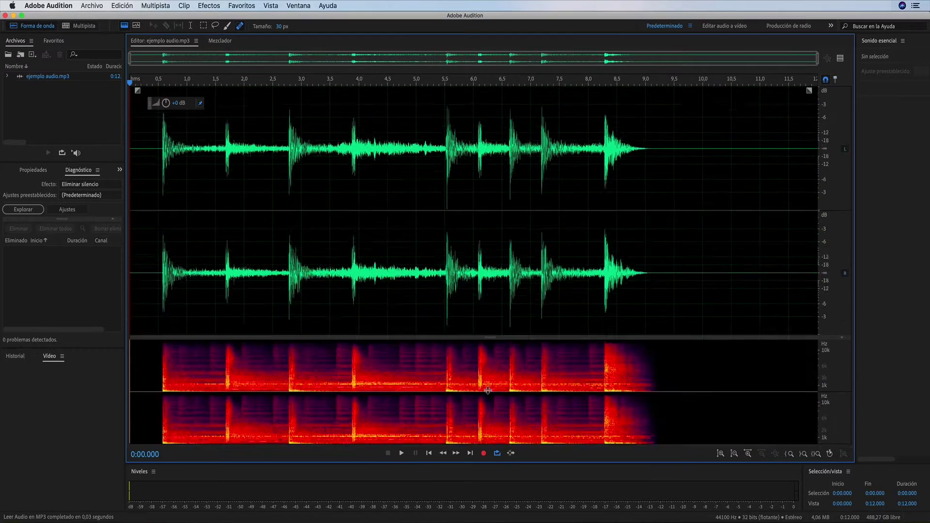
Collapse the spectral display so the waveform fills the editor, and play the clip from the start until close to its end.
left_click_drag(490, 338, 492, 464)
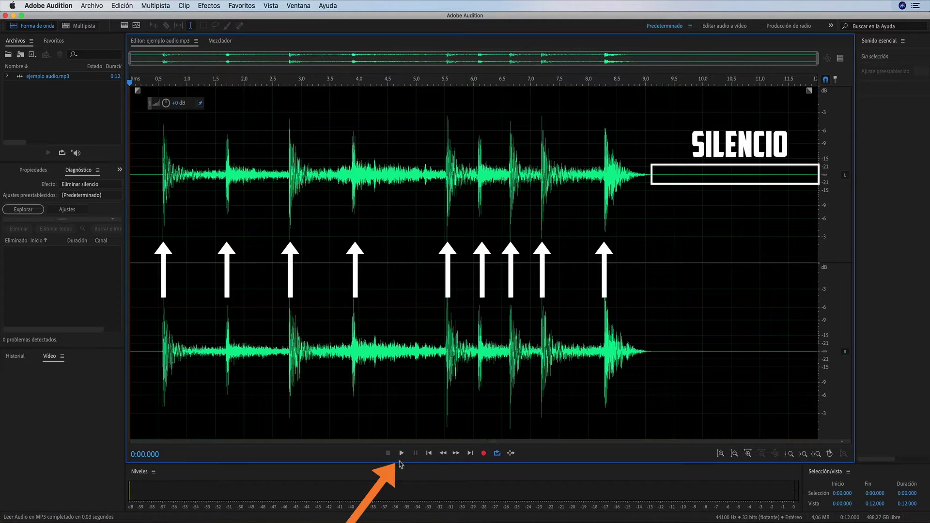
left_click(401, 453)
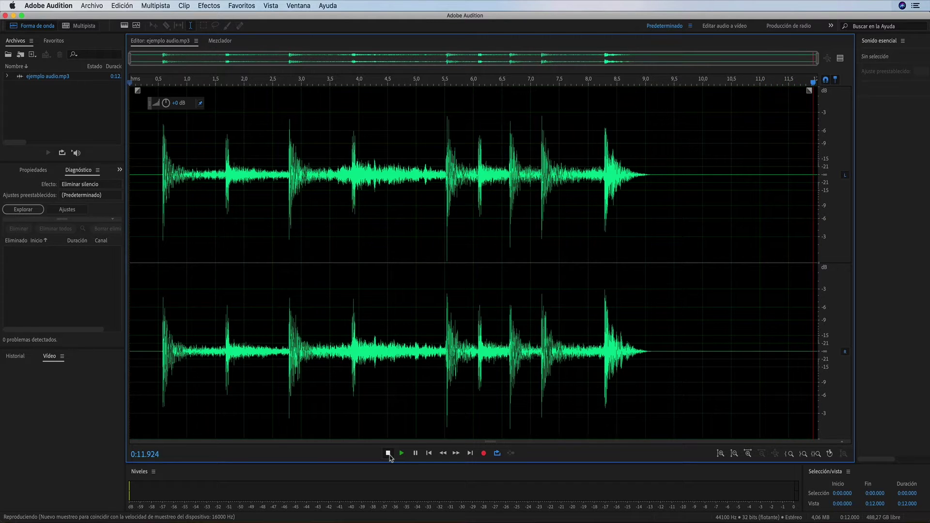
left_click(388, 453)
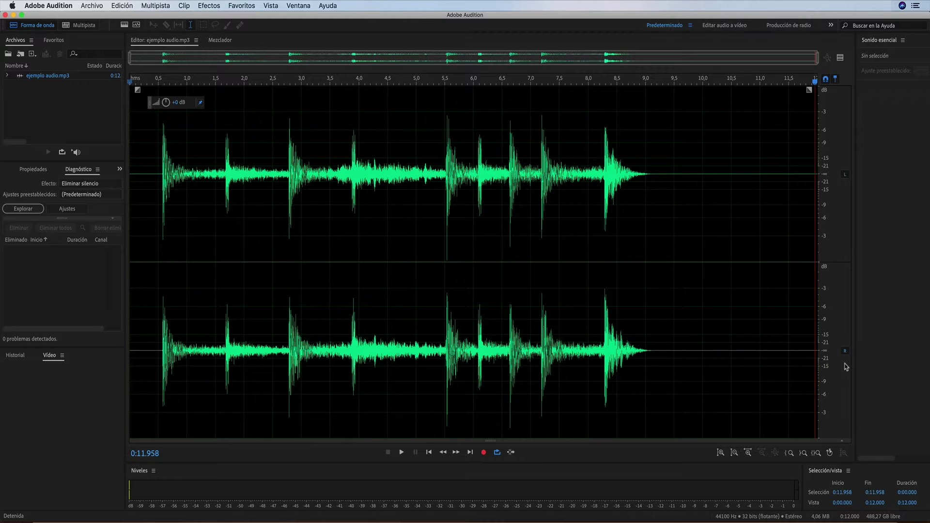
Show the left and right waveform channels in distinct colours (Exclusivamente de color).
left_click(270, 5)
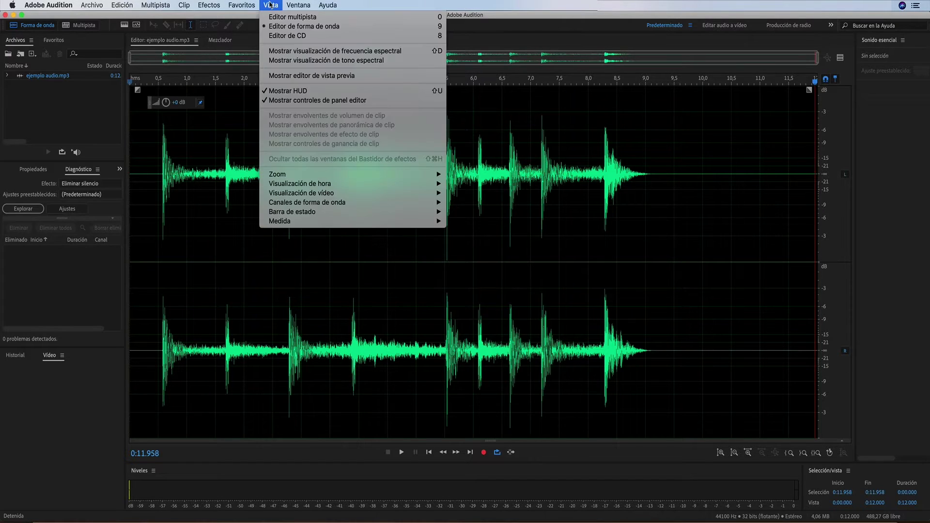
mouse_move(288, 205)
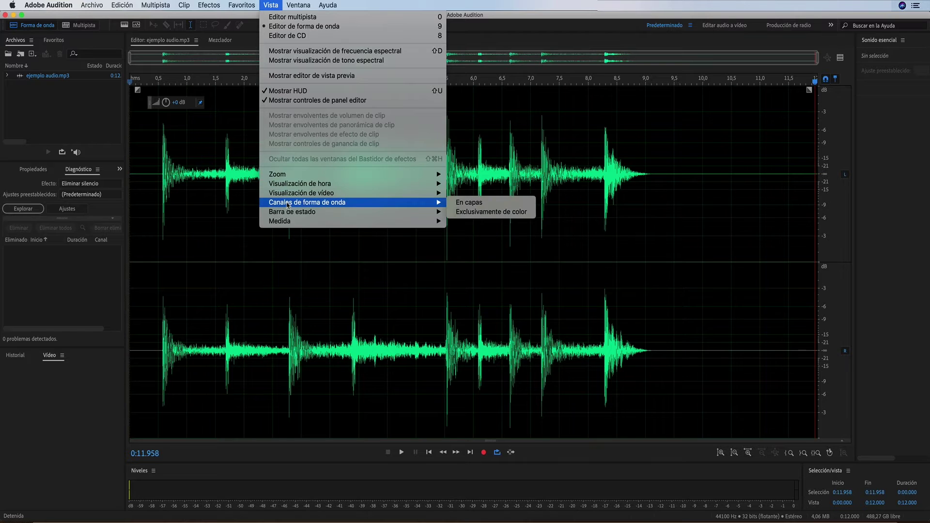
left_click(491, 213)
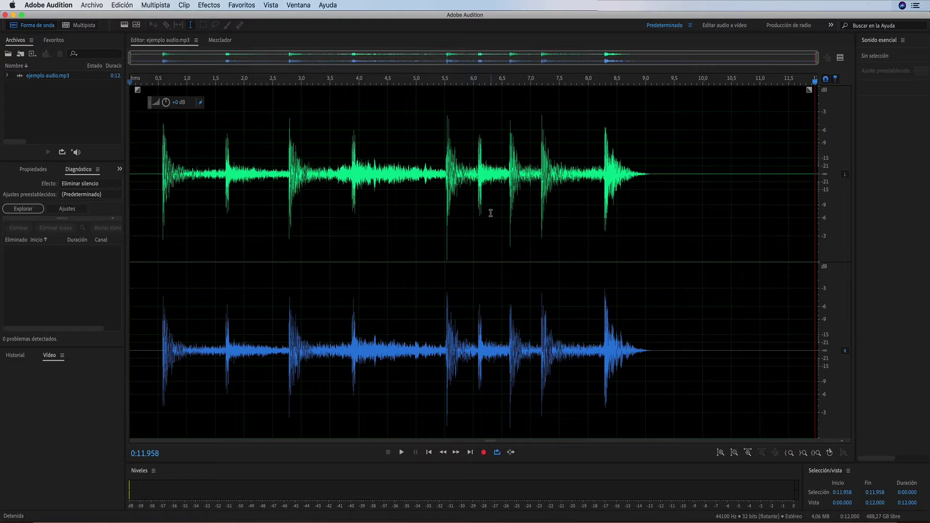
Overlay the two waveform channels in one layered display (En capas) and inspect the overlap up close.
left_click(274, 7)
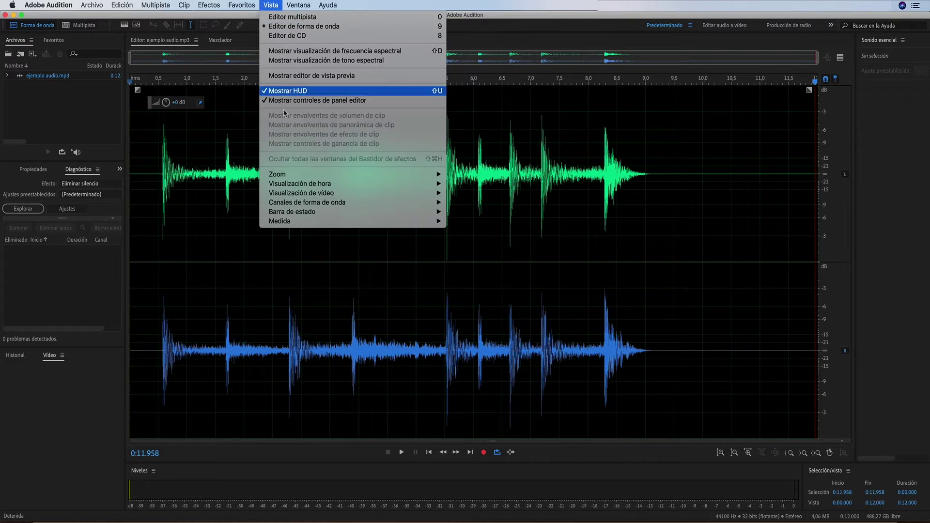
mouse_move(279, 205)
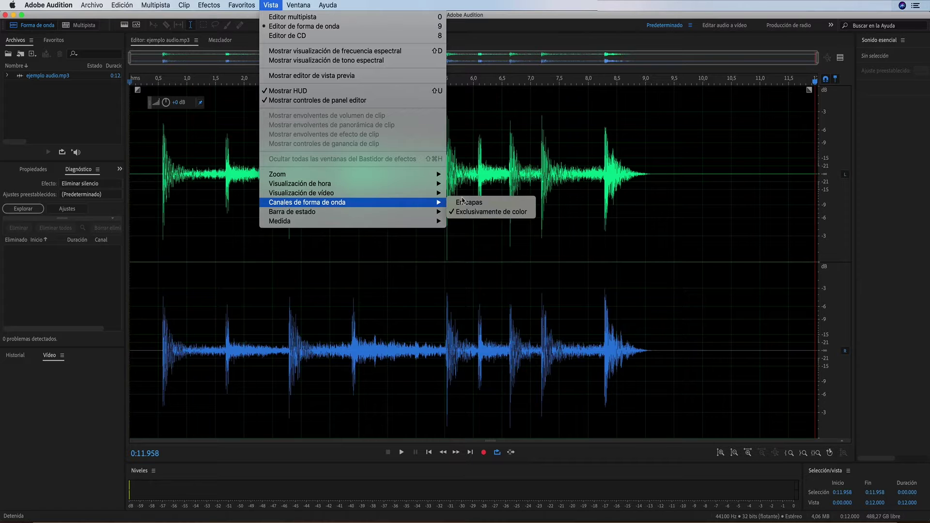
left_click(473, 203)
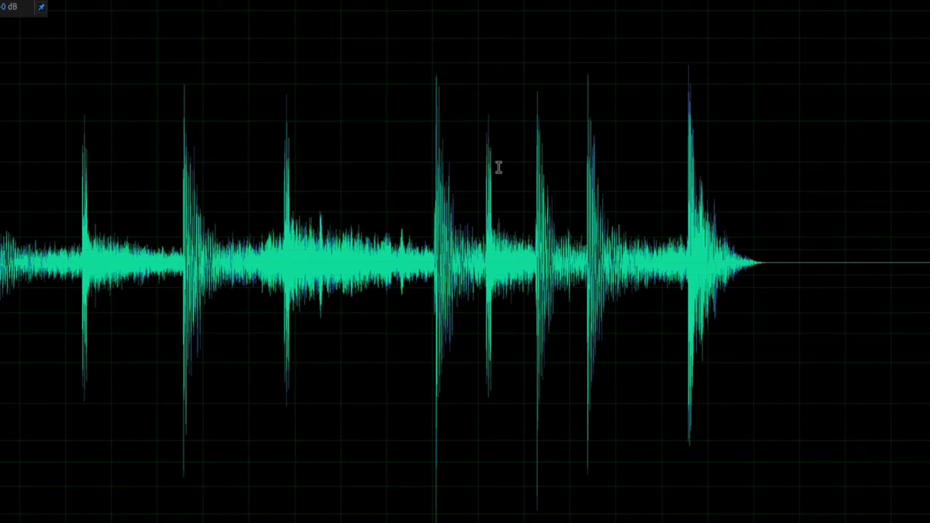
scroll(499, 168, "up", 5)
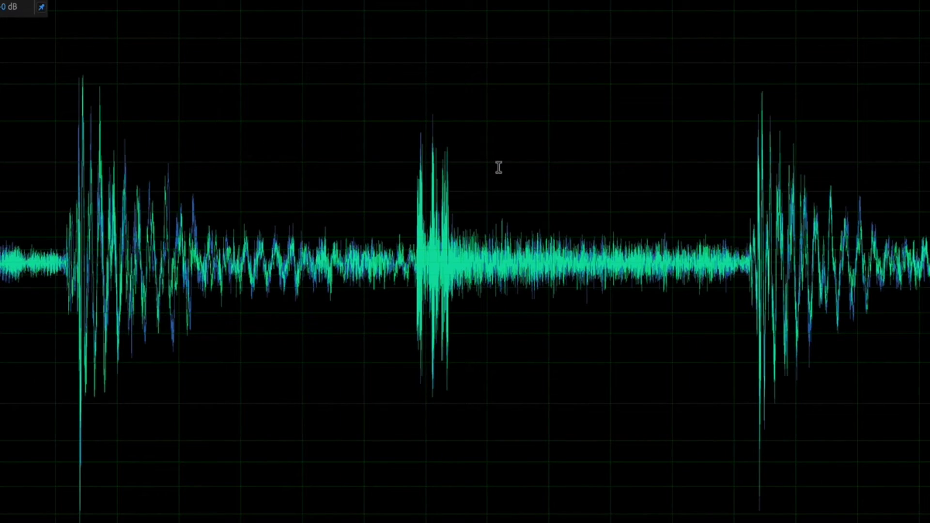
scroll(499, 167, "down", 8)
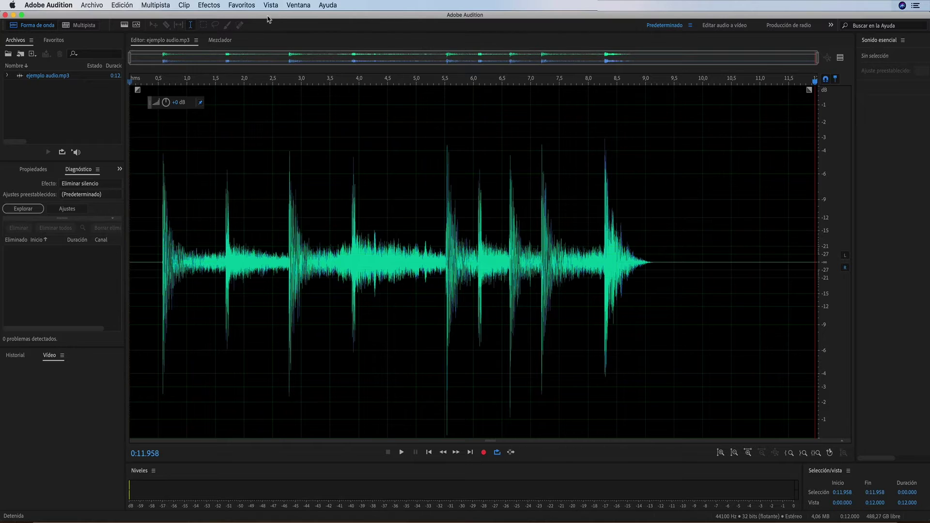
Turn off the distinct channel colours and the layered display so the two channels are separate again.
left_click(271, 5)
mouse_move(322, 206)
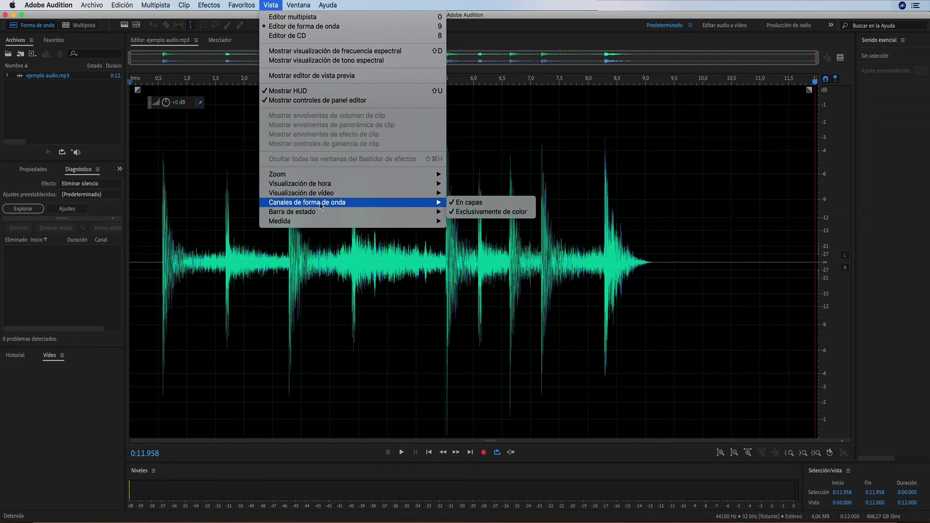
left_click(487, 213)
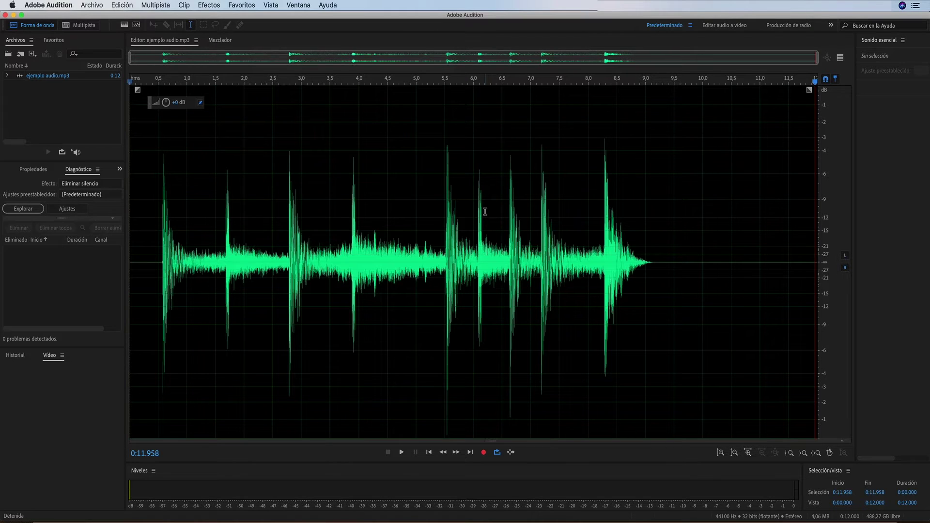
left_click(271, 4)
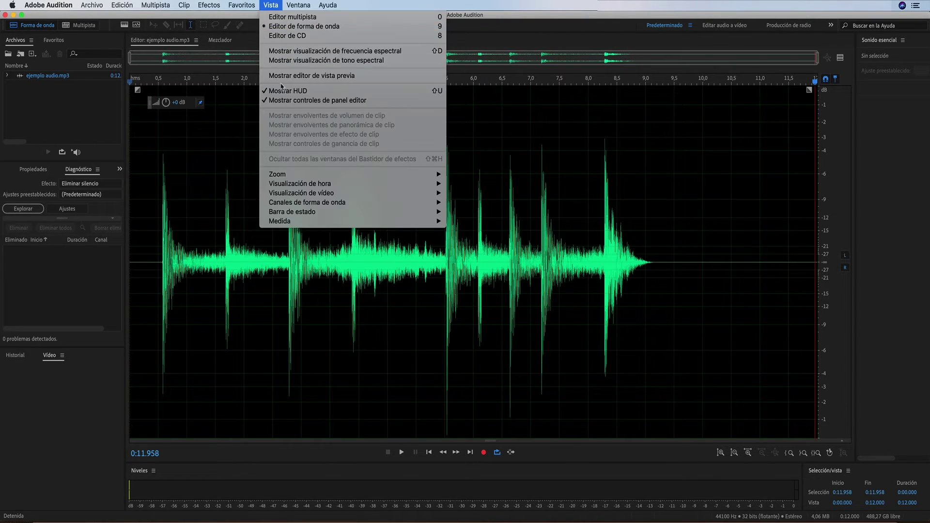
mouse_move(286, 202)
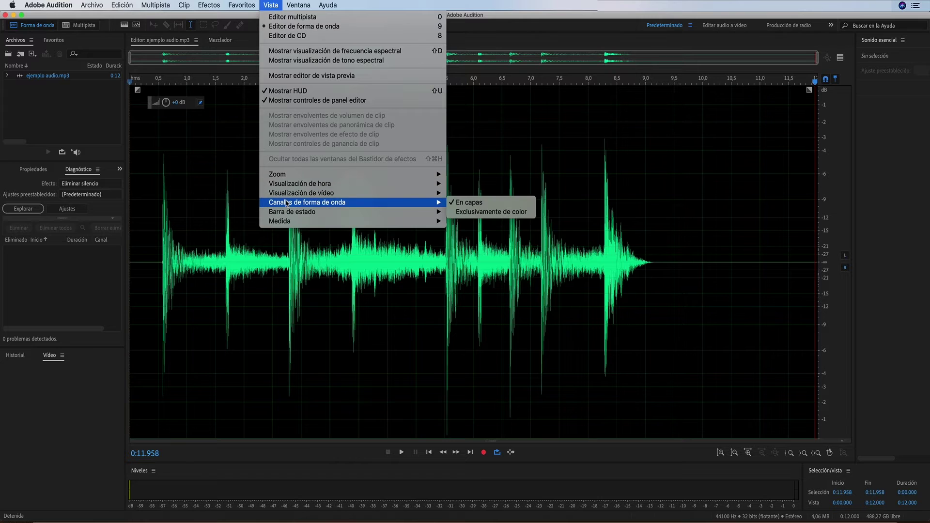
left_click(465, 205)
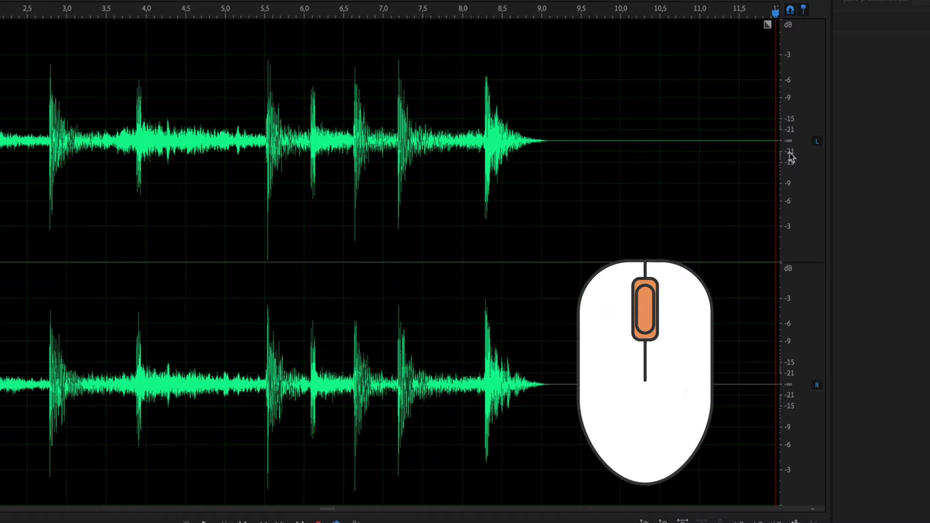
Shrink and enlarge the waveform's amplitude scale in decibels, and return it to its original vertical range.
scroll(791, 155, "down", 5)
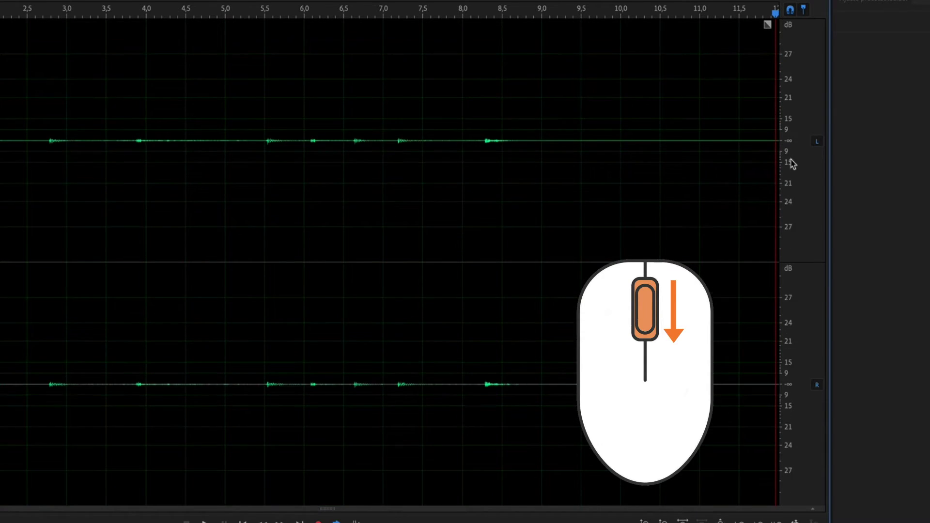
scroll(791, 163, "up", 2)
scroll(791, 163, "up", 8)
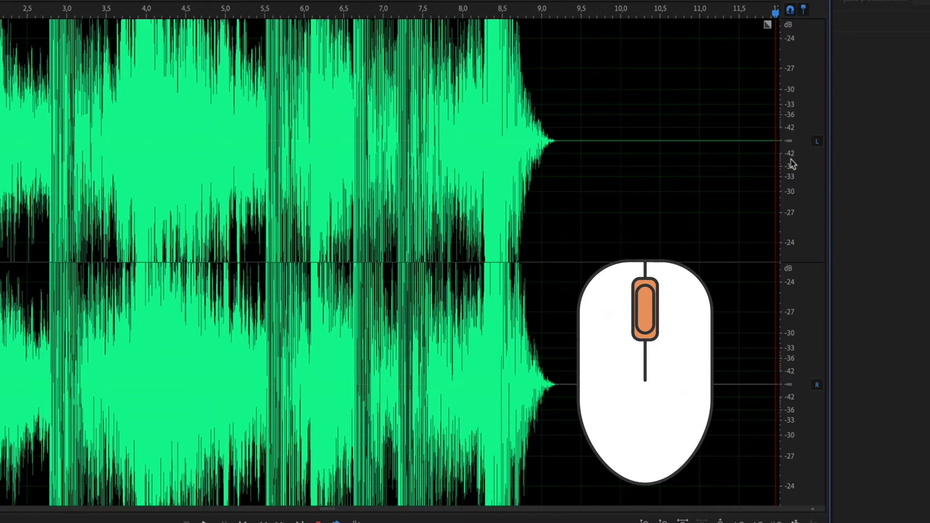
scroll(791, 164, "up", 2)
scroll(792, 164, "down", 5)
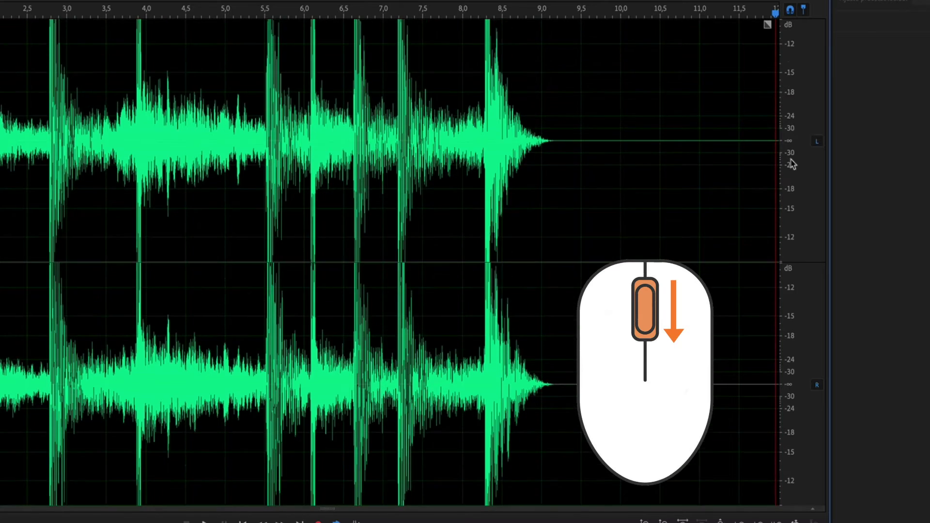
scroll(791, 164, "down", 4)
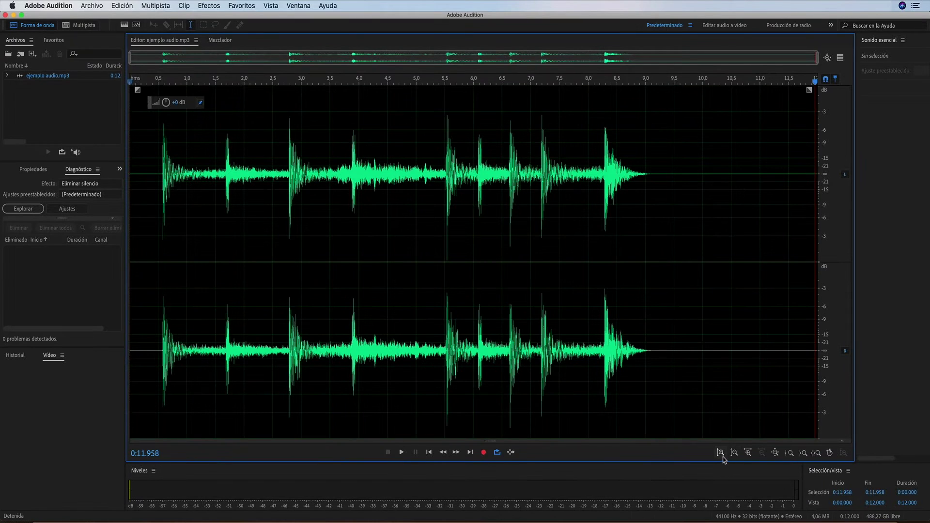
Zoom the waveform's amplitude in and back out past its original scale, and reset the zoom on all axes.
left_click(721, 453)
left_click(721, 453)
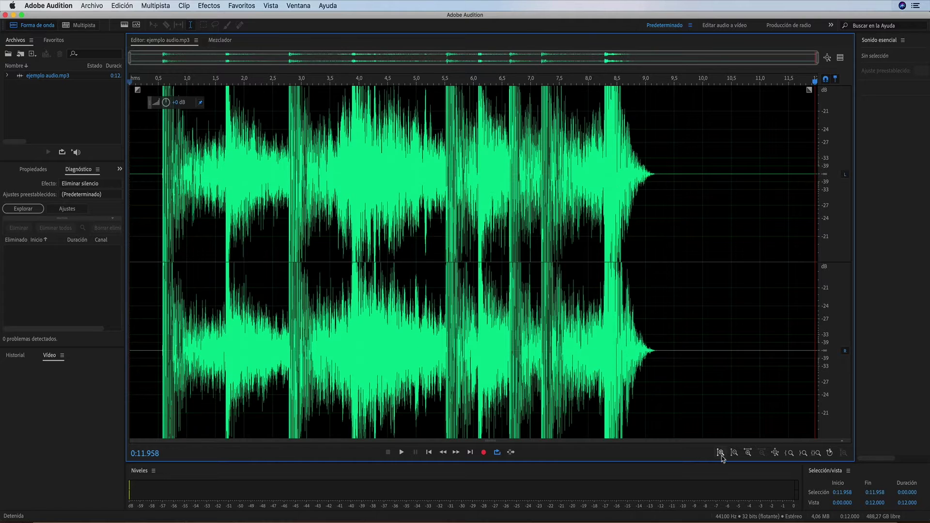
left_click(734, 453)
left_click(734, 453)
left_click(734, 453)
left_click(734, 454)
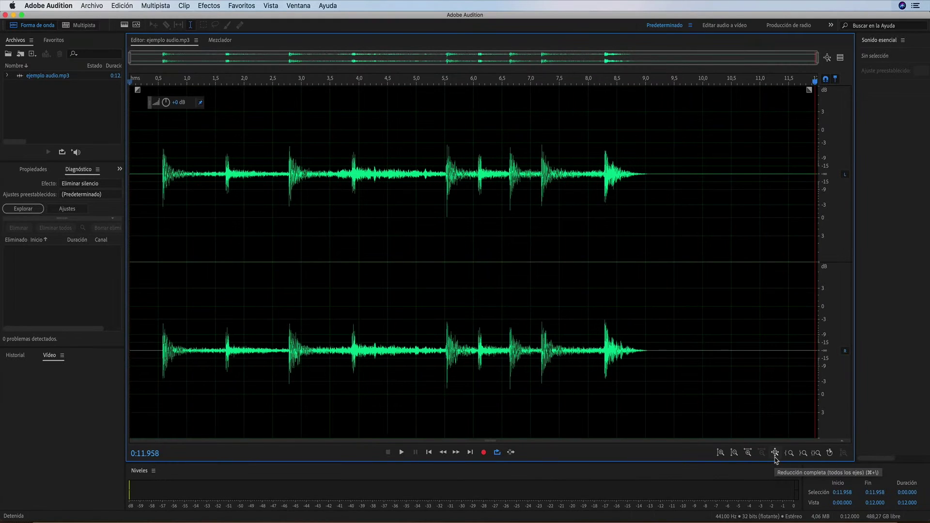
left_click(774, 456)
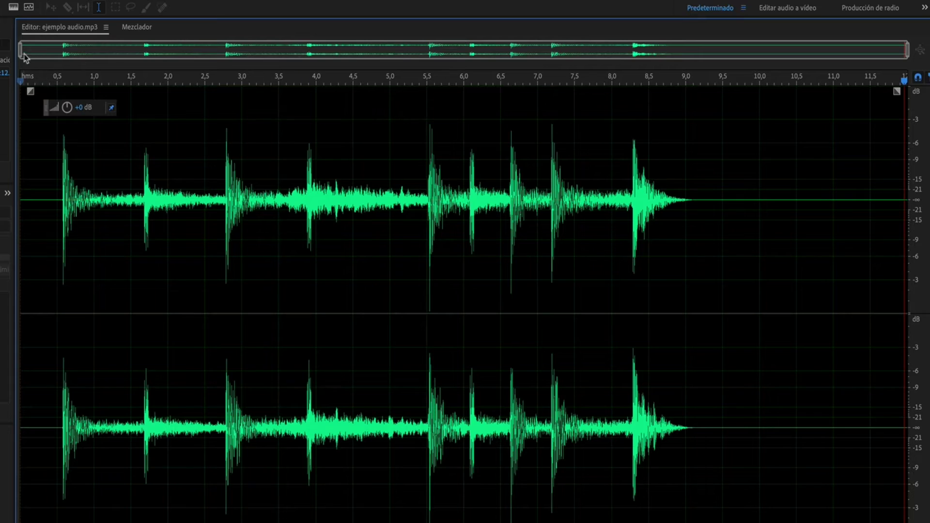
Narrow the visible time range and move it along the clip to frame the last peak, from about 8.05 to 8.93 s.
left_click_drag(21, 49, 337, 53)
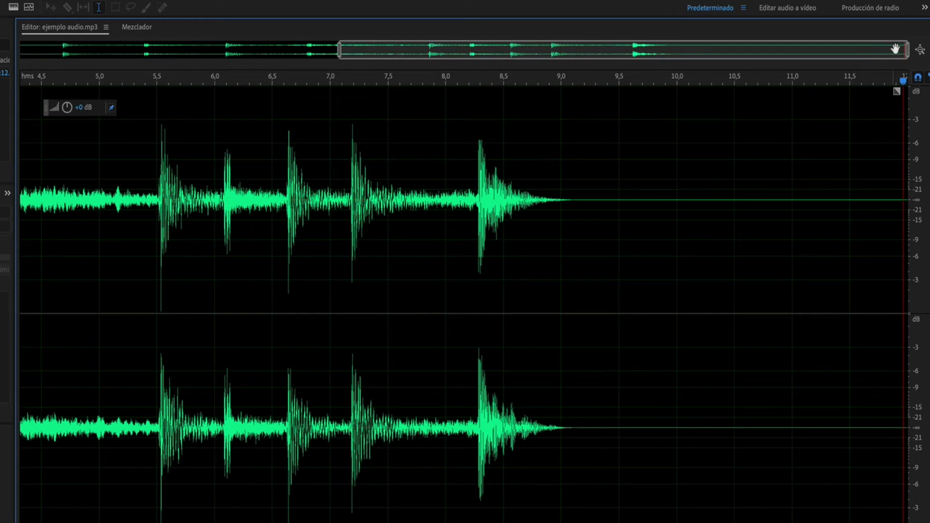
mouse_move(906, 60)
left_mouse_down()
mouse_move(878, 52)
mouse_move(728, 56)
mouse_move(566, 85)
left_mouse_up()
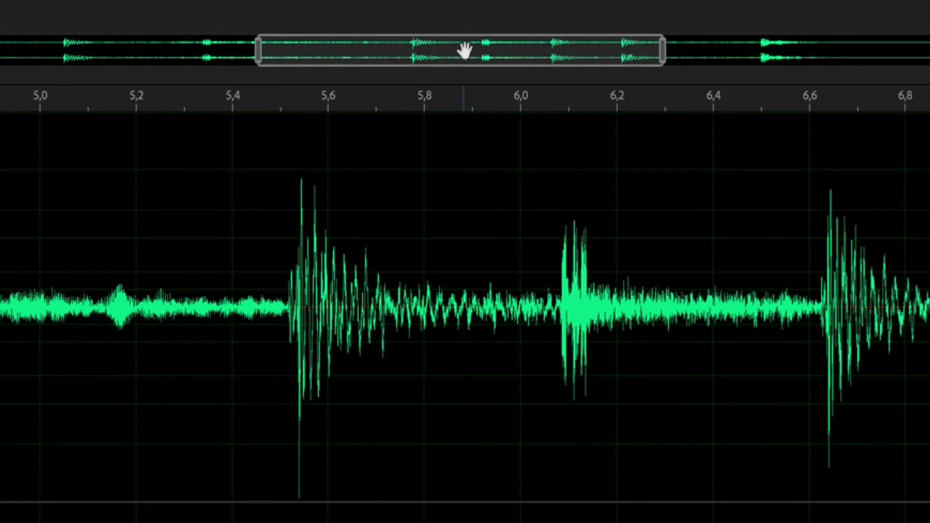
left_click_drag(464, 50, 738, 60)
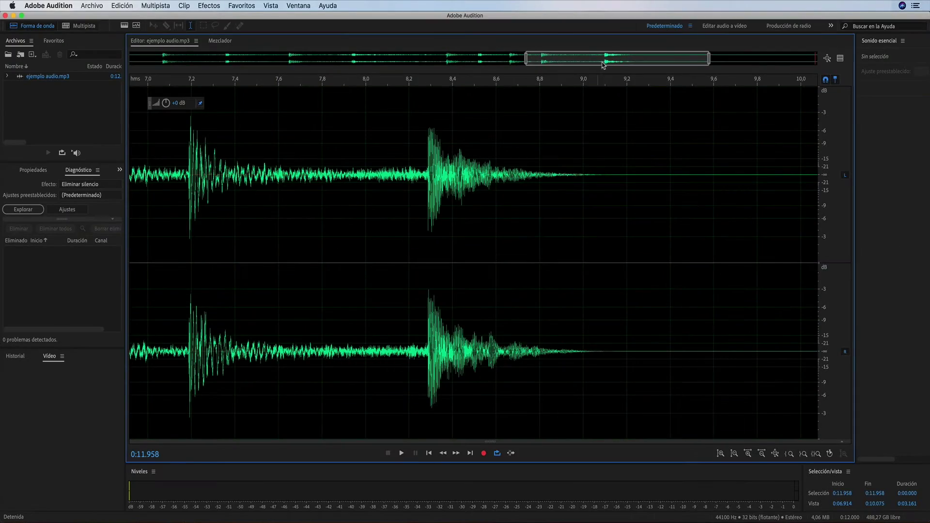
left_click_drag(710, 57, 641, 61)
left_click_drag(526, 60, 589, 68)
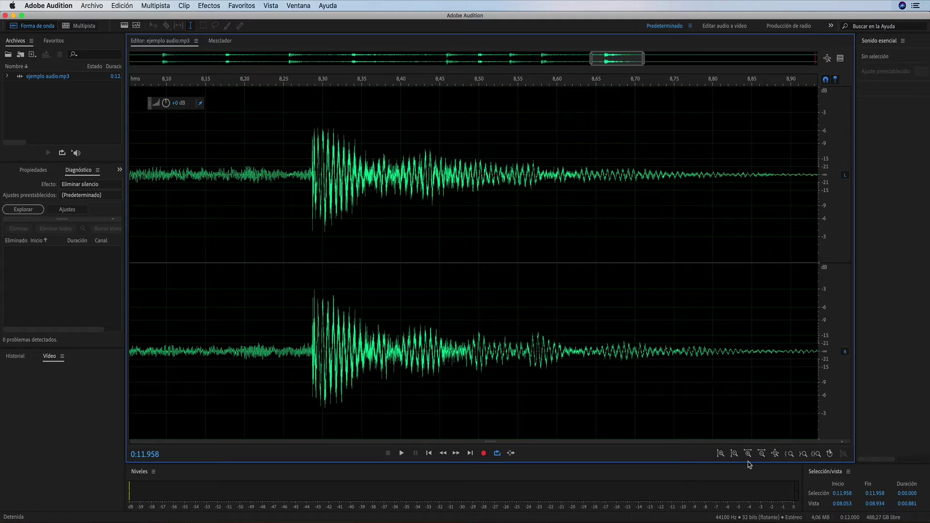
Zoom out in time from the last peak, zoom partly back in, and restore the full view of the clip.
left_click(761, 454)
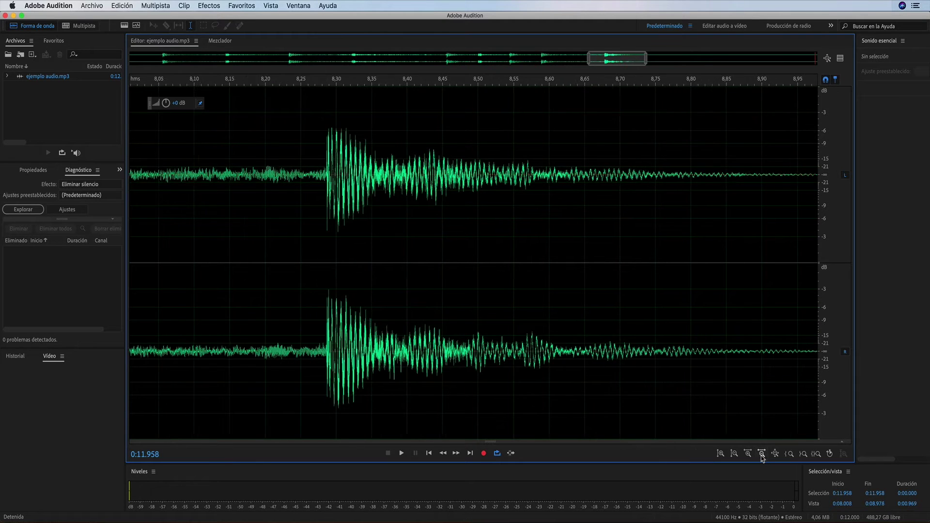
left_click(762, 453)
left_click(761, 453)
left_click(761, 454)
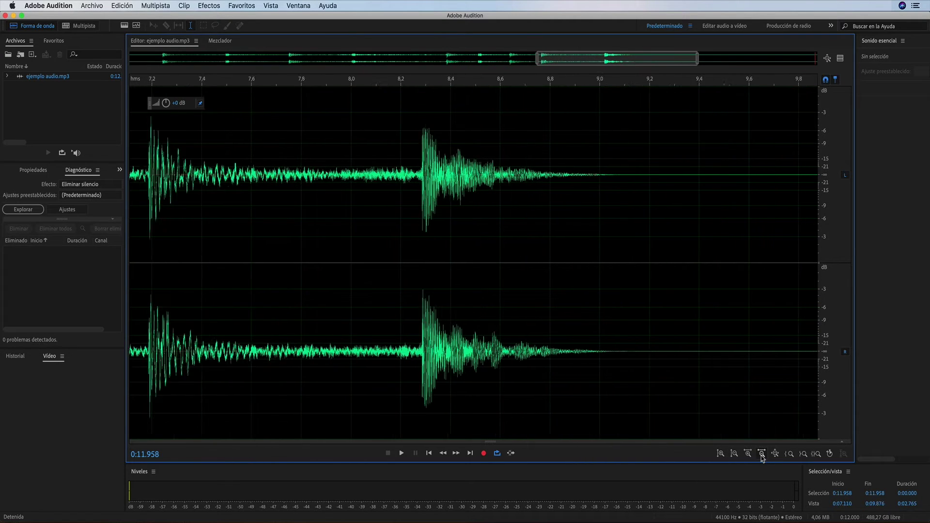
left_click(761, 453)
left_click(761, 454)
left_click(761, 454)
left_click(762, 455)
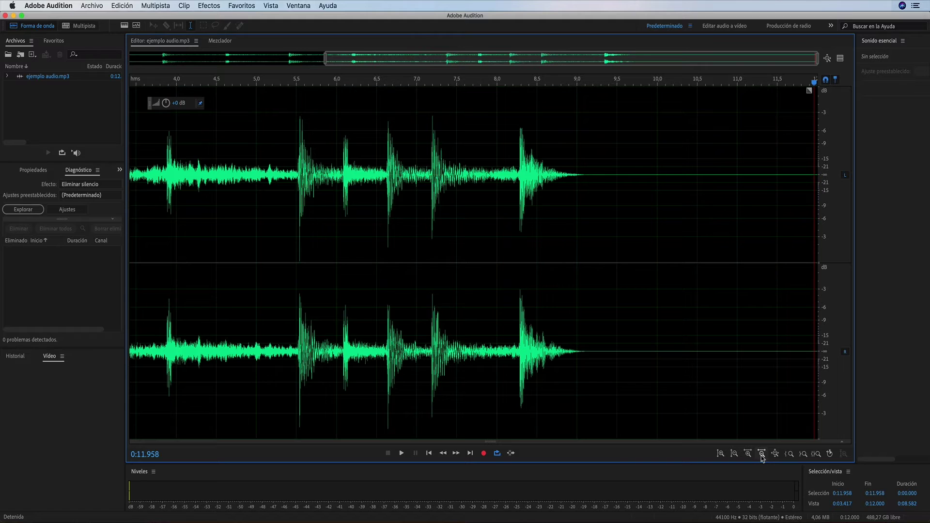
left_click(747, 453)
left_click(748, 454)
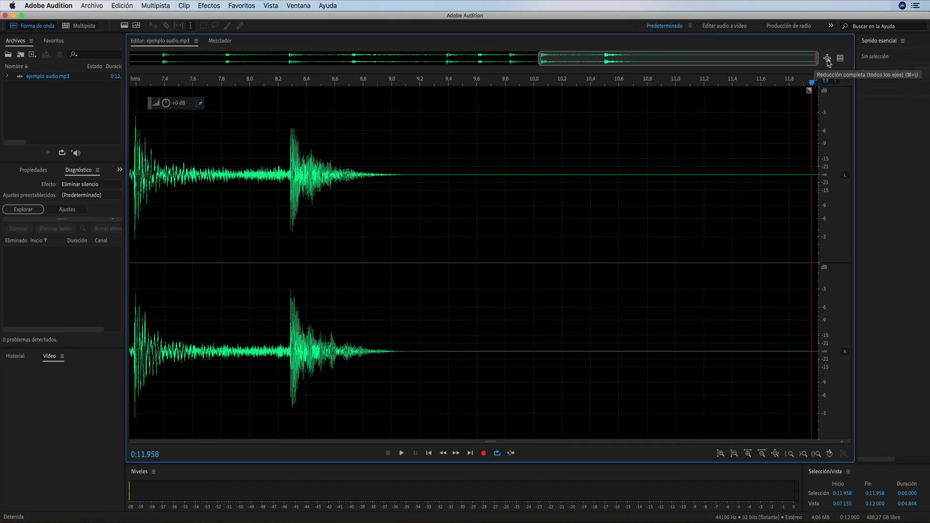
left_click(827, 59)
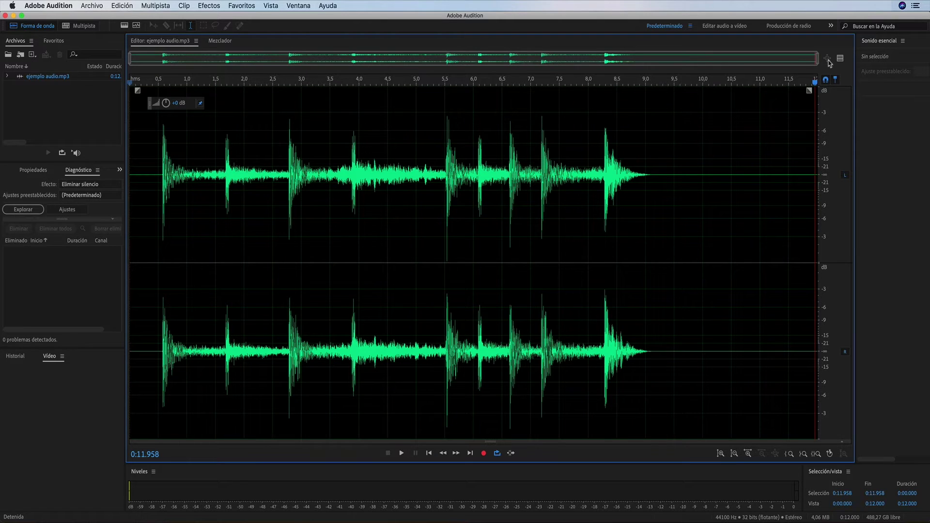
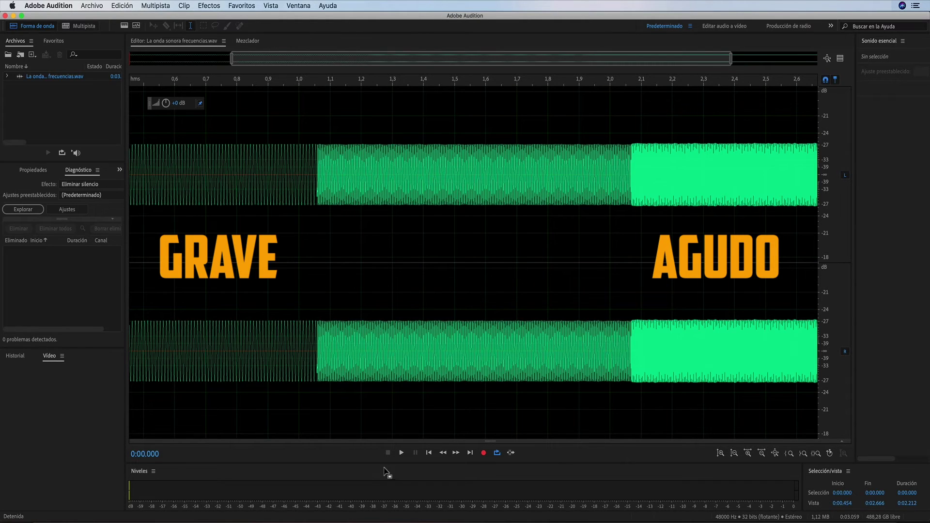
Play the low-to-high frequency tones, play the example audio, and stop playback.
left_click(401, 452)
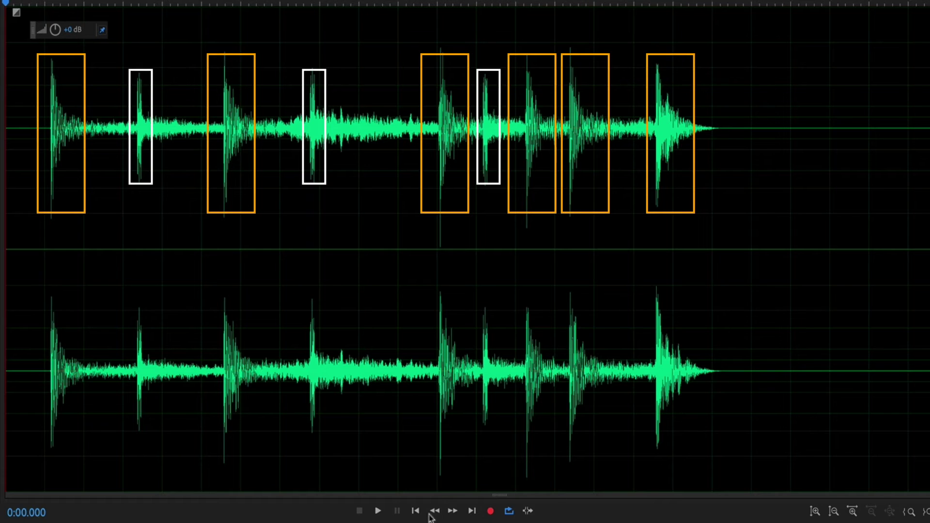
left_click(378, 511)
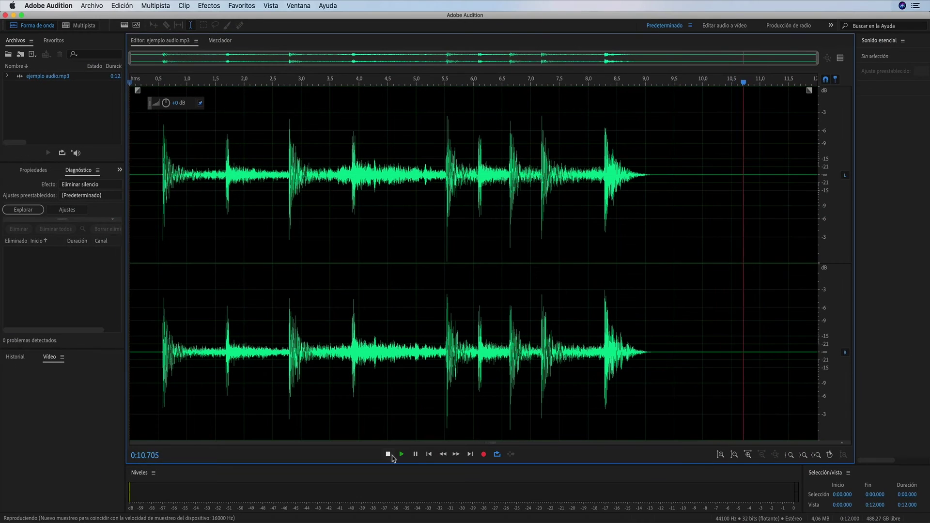
left_click(363, 516)
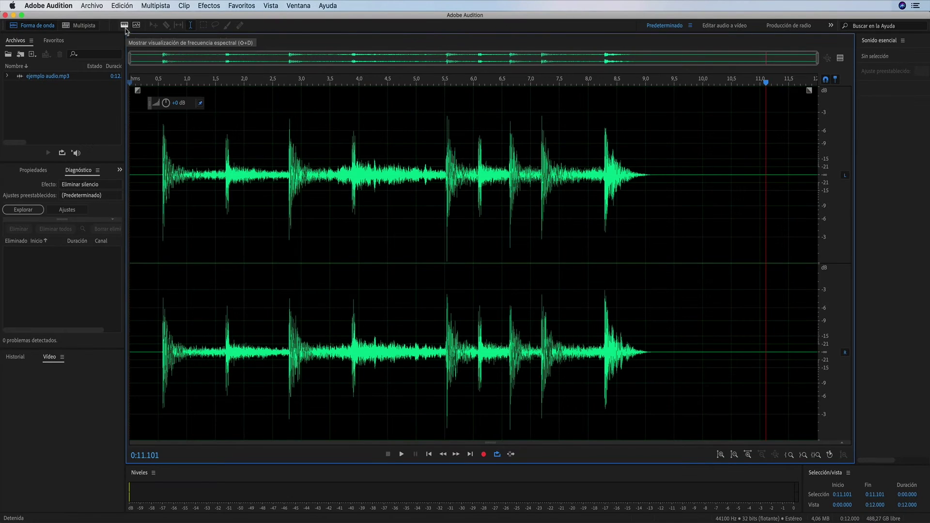
Show and hide the spectral frequency display, and bring it back at full editor height for the example audio and the tones file.
left_click(416, 58)
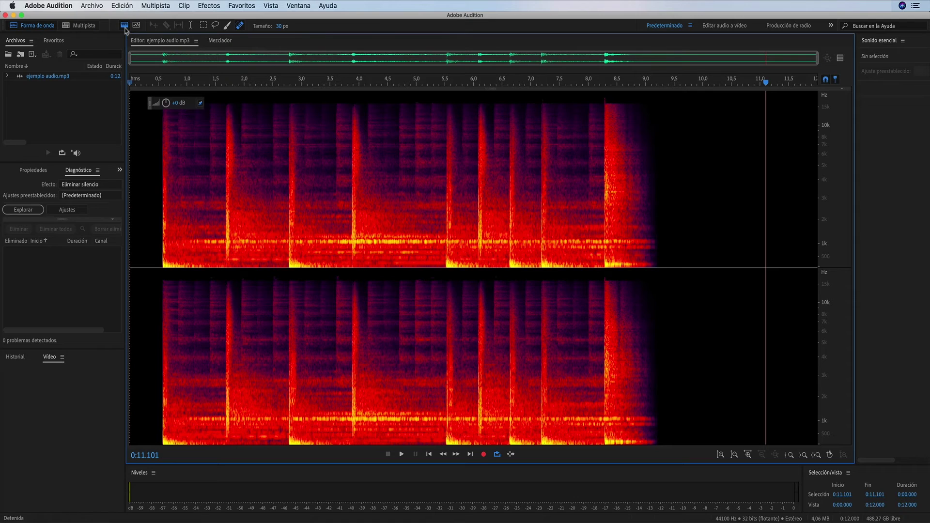
left_click(124, 28)
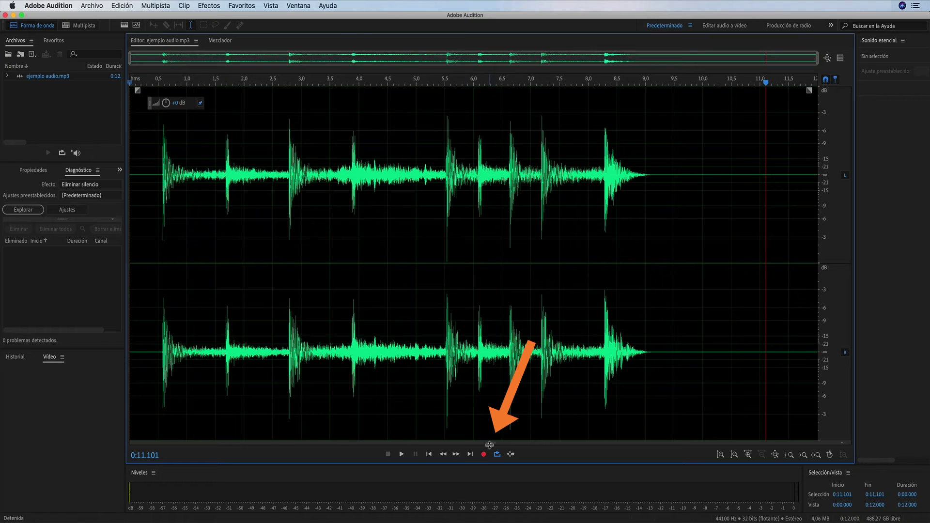
left_click_drag(490, 441, 500, 90)
key("b")
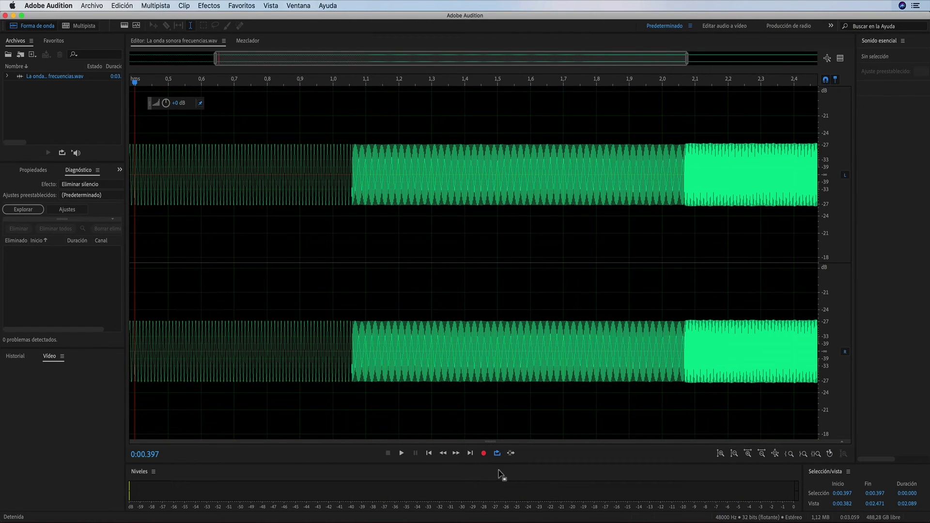
left_click(125, 26)
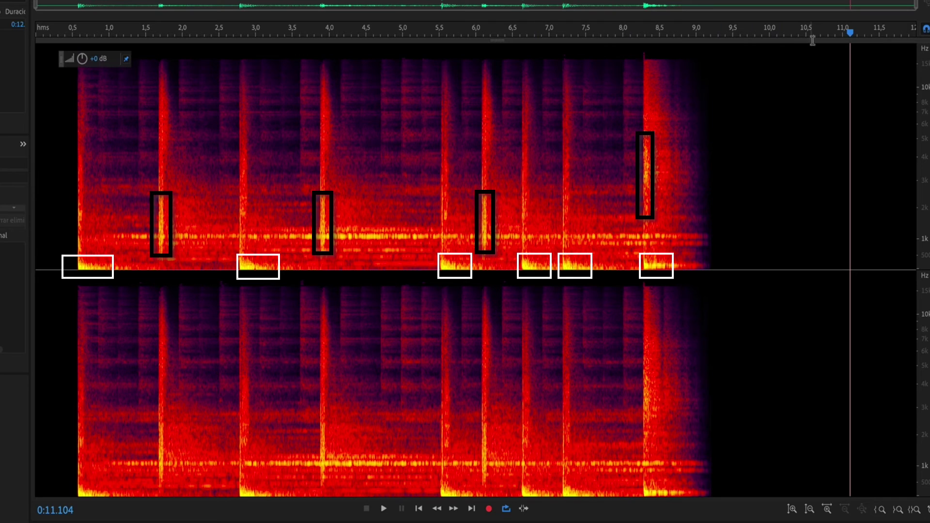
Return the playhead to the start of the example audio, play it in the spectrogram view, and stop playback.
left_click(611, 34)
key("Home")
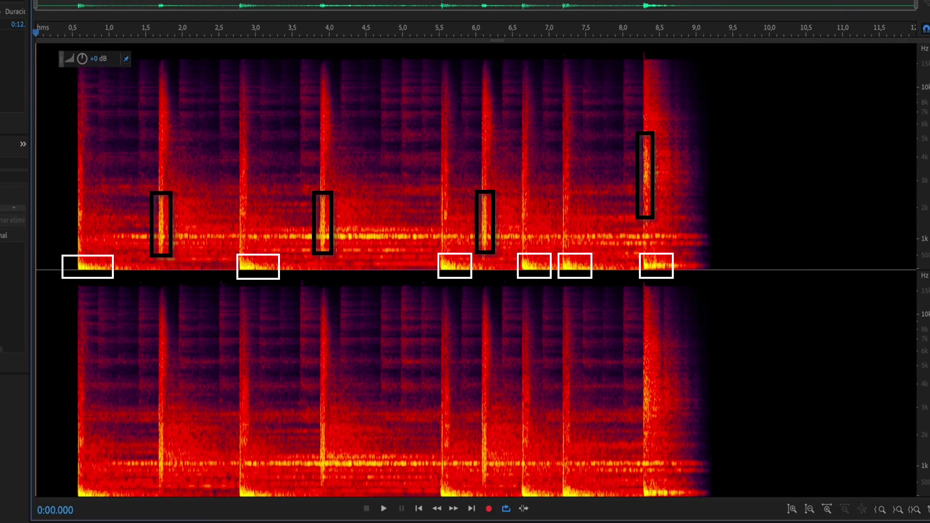
left_click(385, 509)
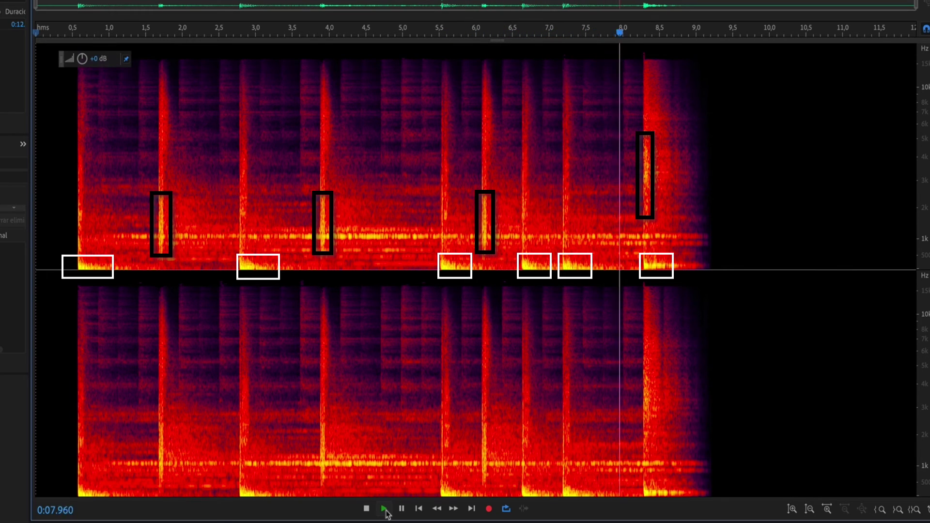
left_click(367, 509)
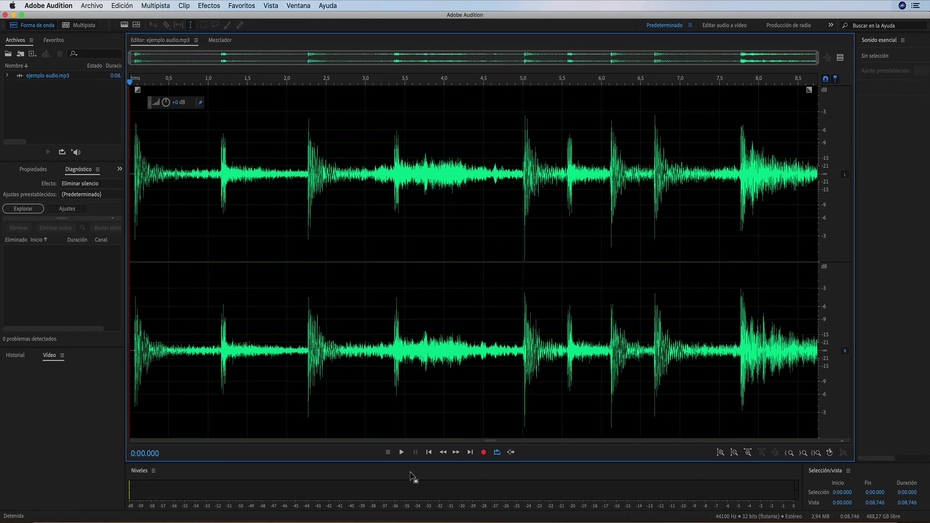
Play the example audio from the start, listen to the section from 3.198 to 5.097 s on its own, and clear that selection.
left_click(401, 451)
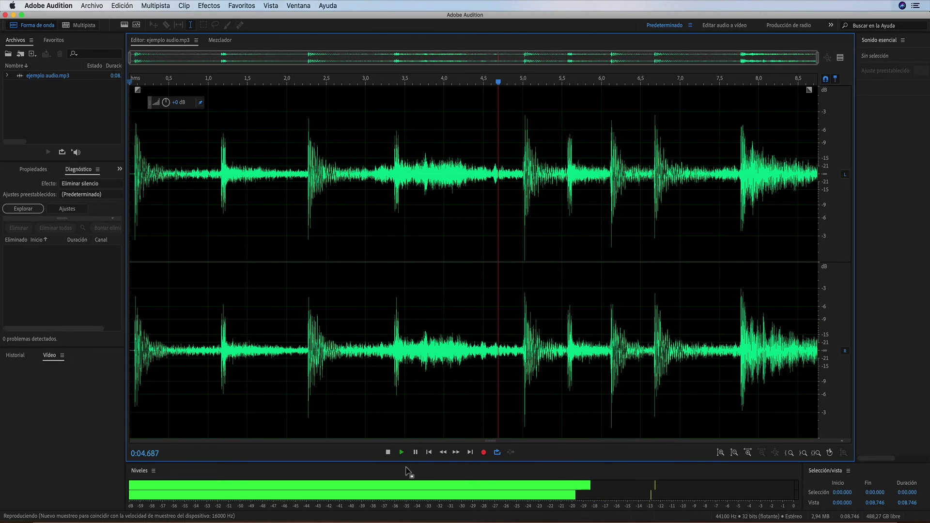
left_click(387, 452)
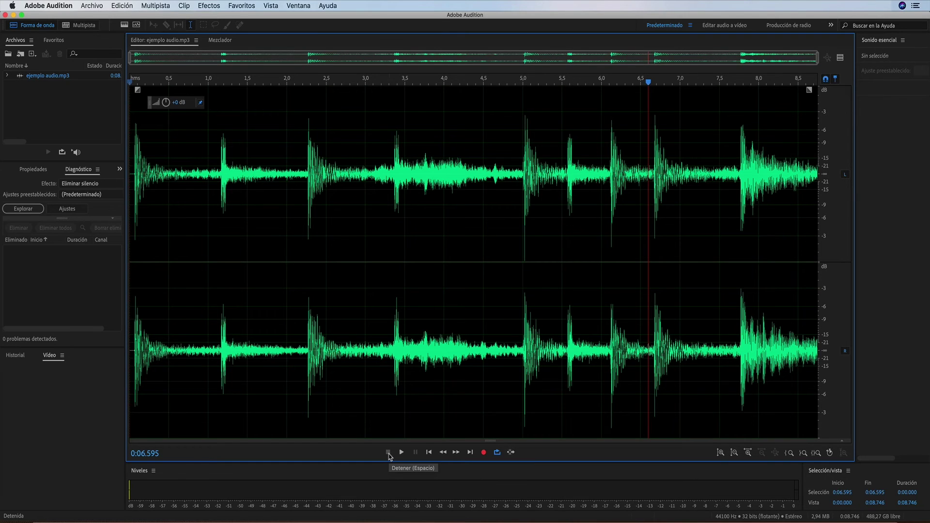
left_click_drag(381, 336, 529, 355)
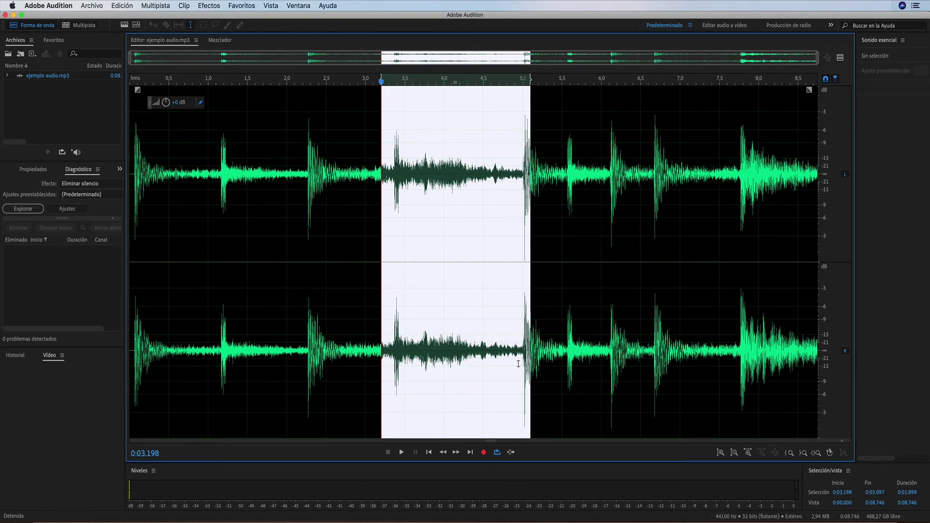
left_click(401, 453)
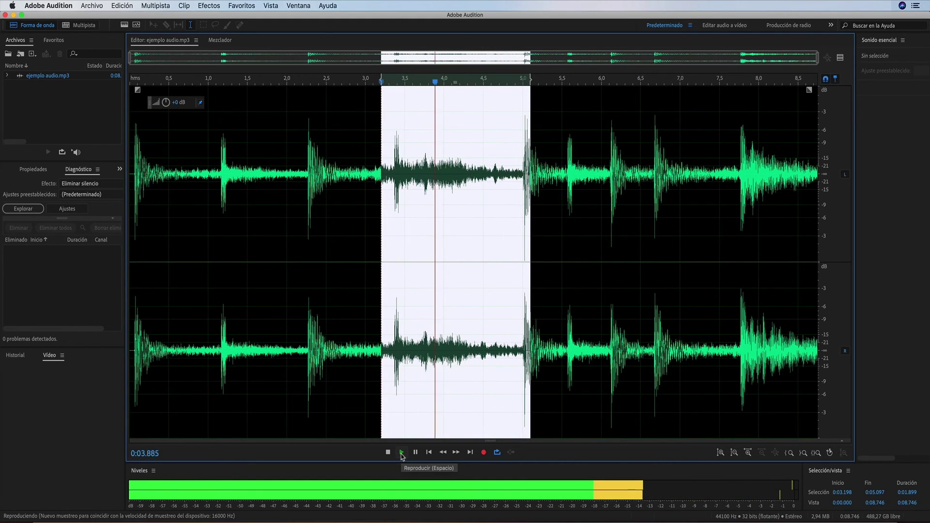
left_click(388, 453)
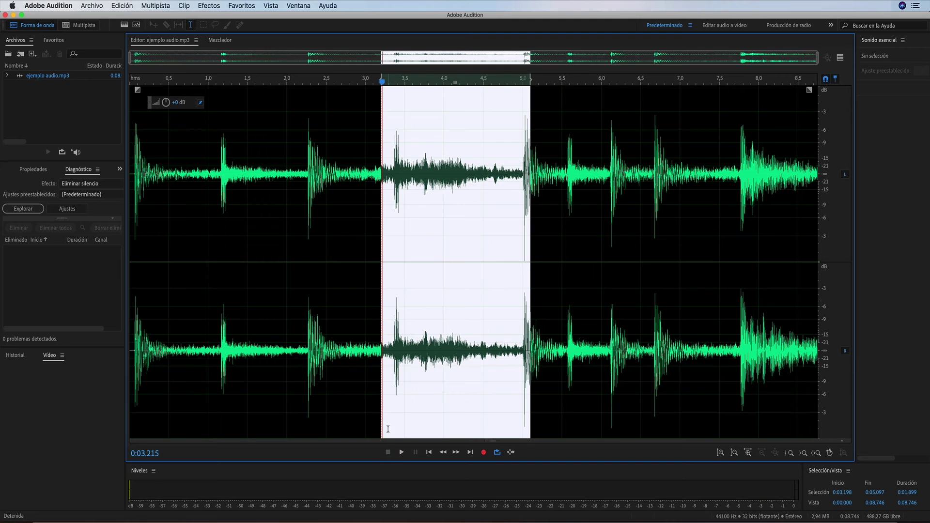
left_click(388, 264)
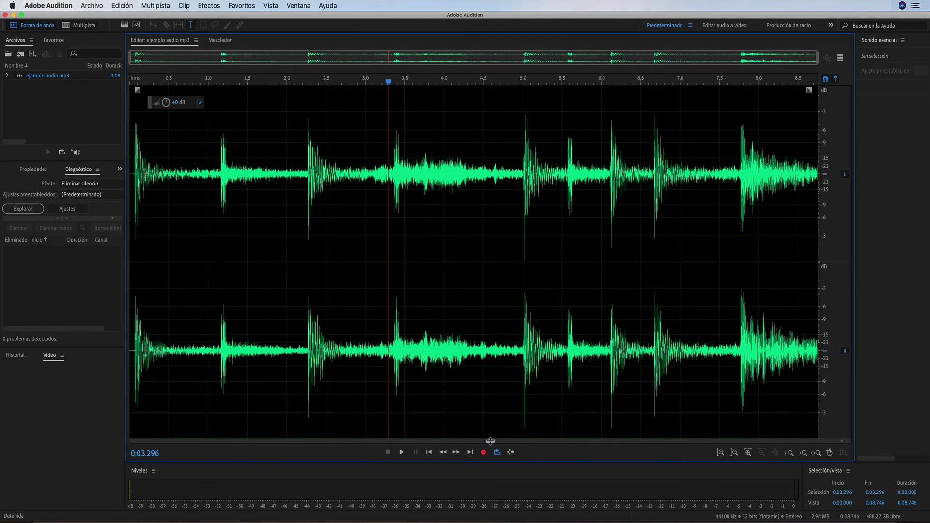
Expand the spectral frequency display of the example audio until it covers the full editor height.
left_click_drag(490, 440, 490, 250)
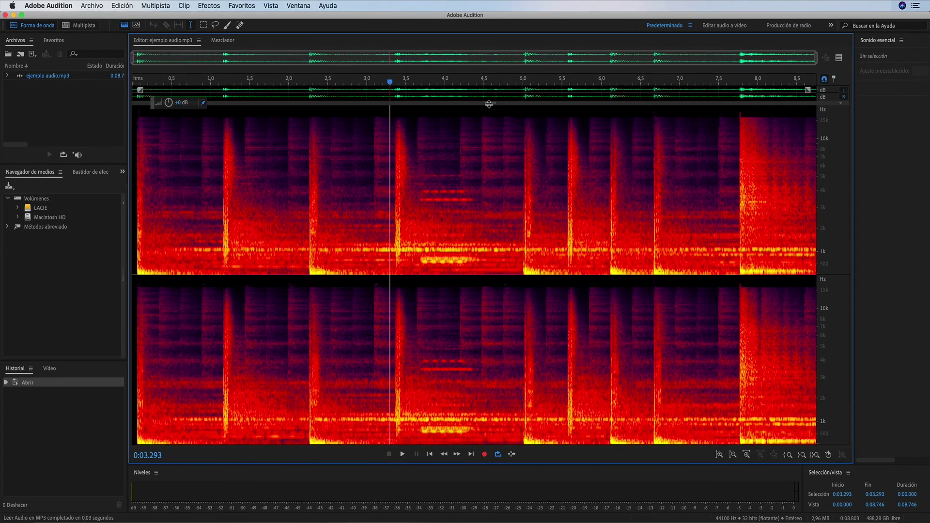
left_click_drag(489, 104, 493, 89)
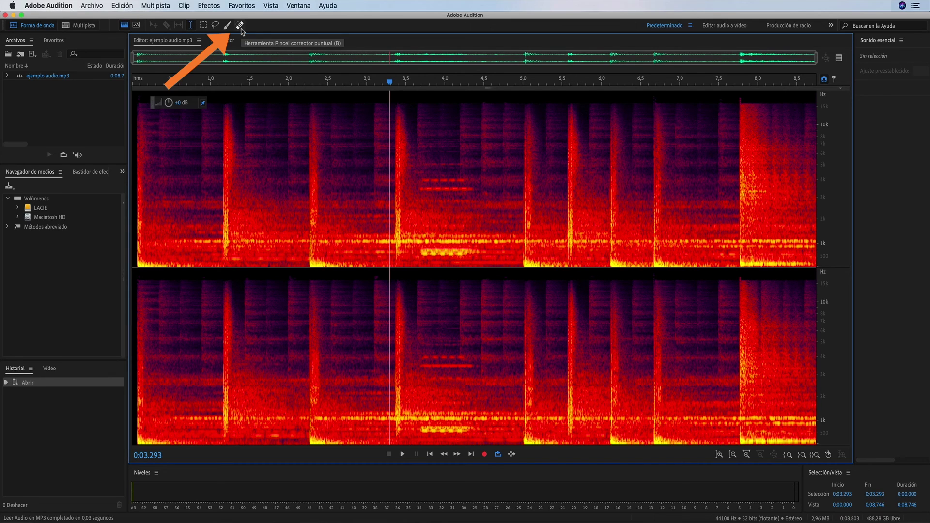
Paint out the unwanted sound and its higher harmonics between about 3.6 and 4.5 s with a 35 px Spot Healing Brush.
left_click(240, 29)
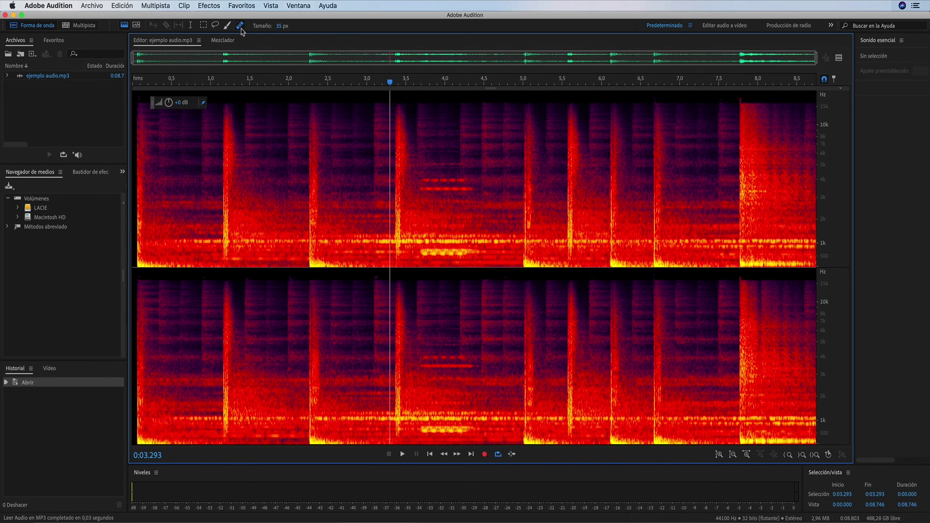
left_click_drag(419, 250, 484, 252)
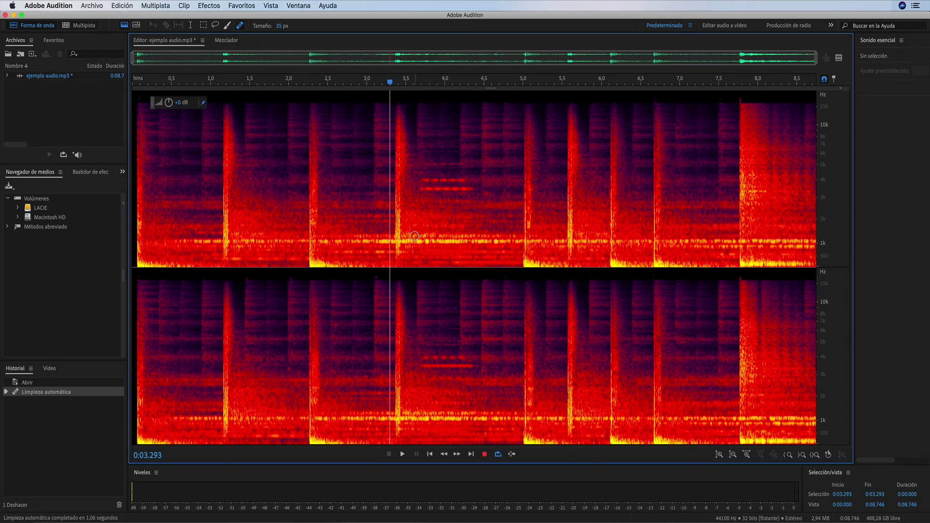
left_click_drag(414, 236, 504, 240)
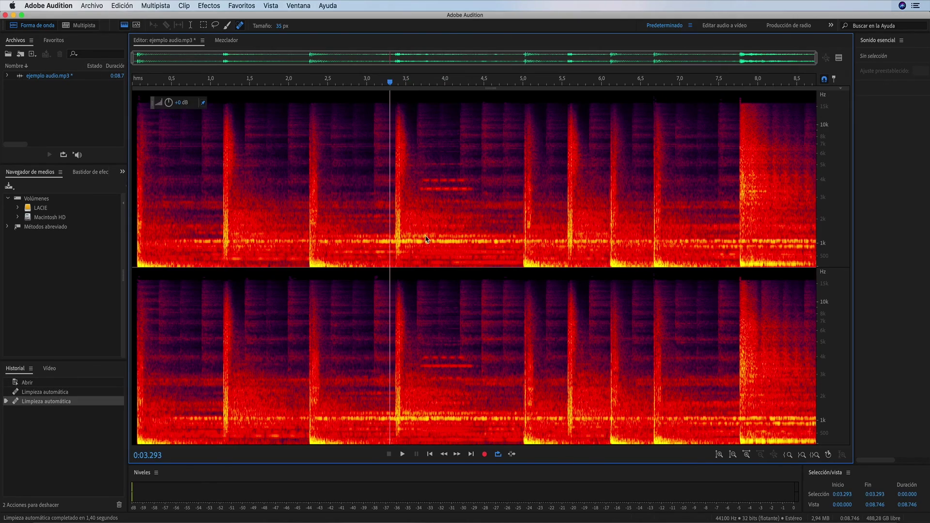
left_click(415, 221)
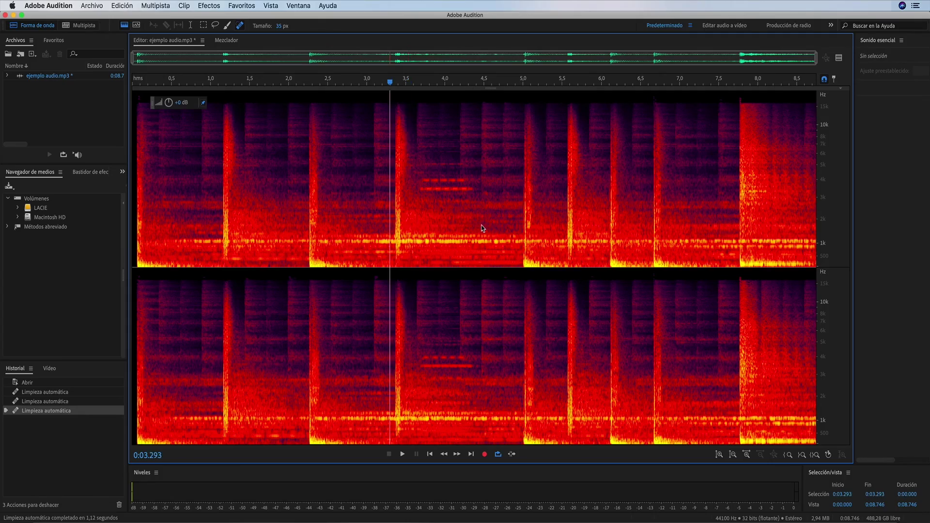
left_click_drag(419, 189, 477, 188)
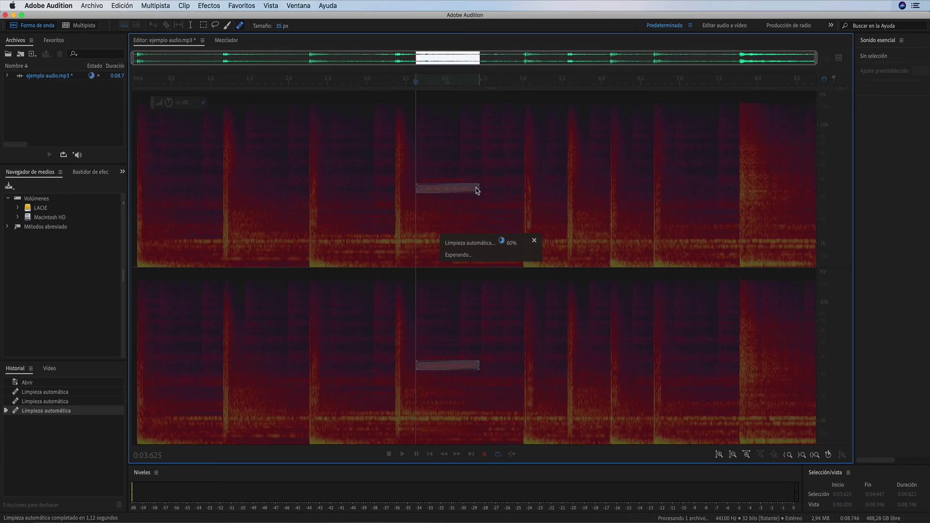
mouse_move(417, 179)
left_mouse_down()
mouse_move(473, 182)
mouse_move(436, 164)
mouse_move(475, 164)
left_mouse_up()
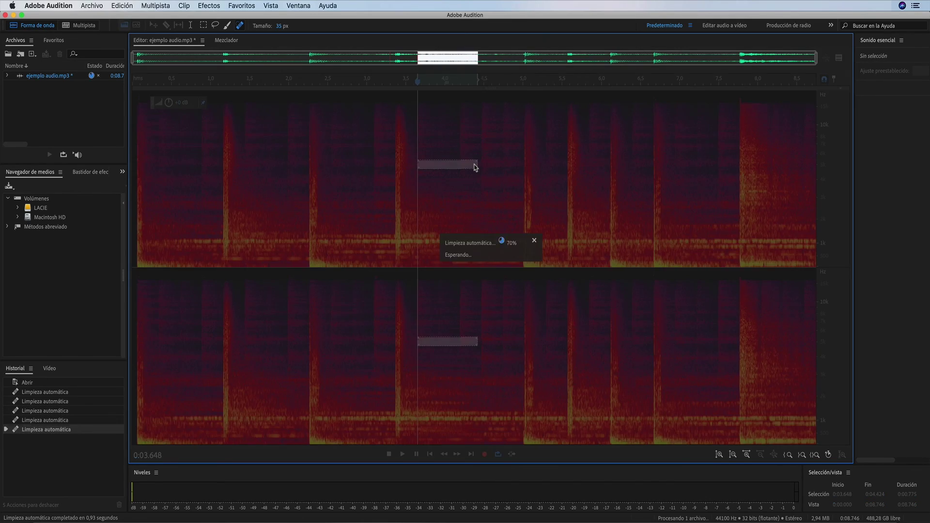
Heal the remaining traces around and below 1 kHz between about 3.6 and 4.7 s with the Spot Healing Brush.
left_click_drag(416, 248, 492, 247)
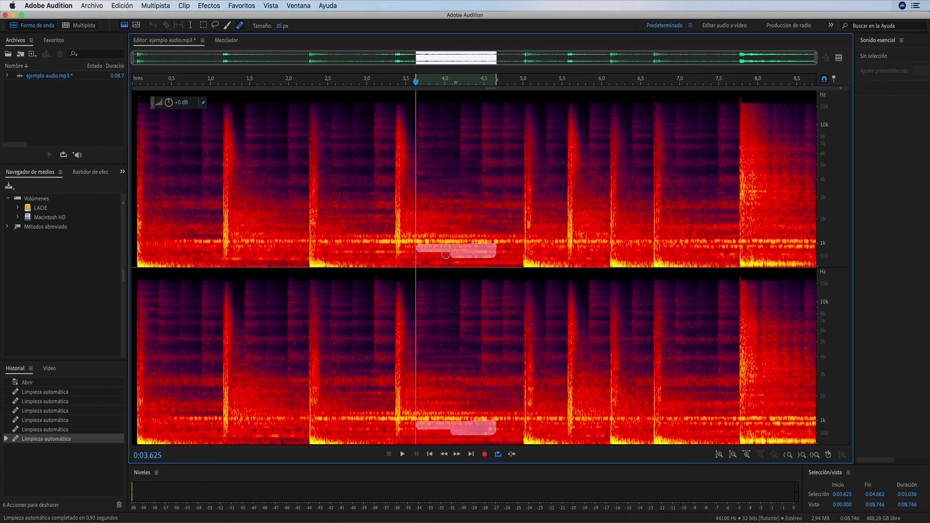
left_click_drag(423, 254, 419, 256)
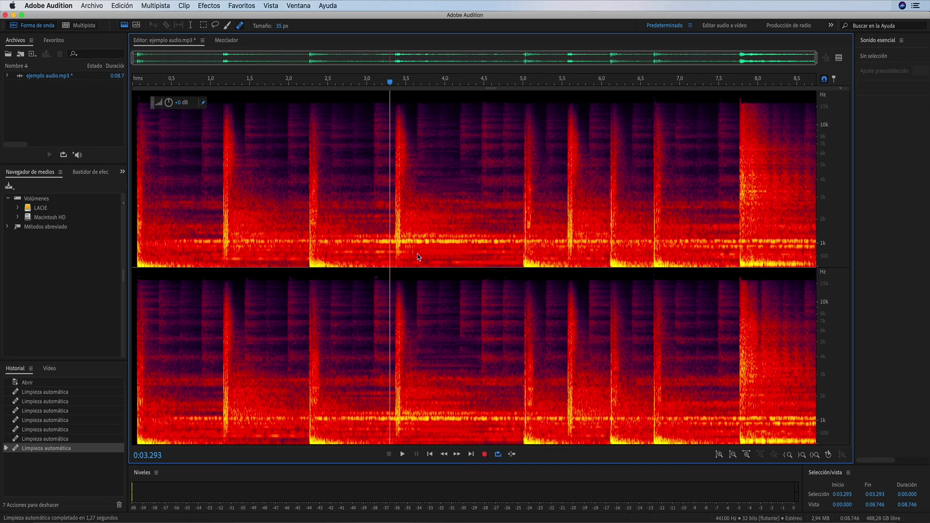
left_click_drag(415, 234, 504, 237)
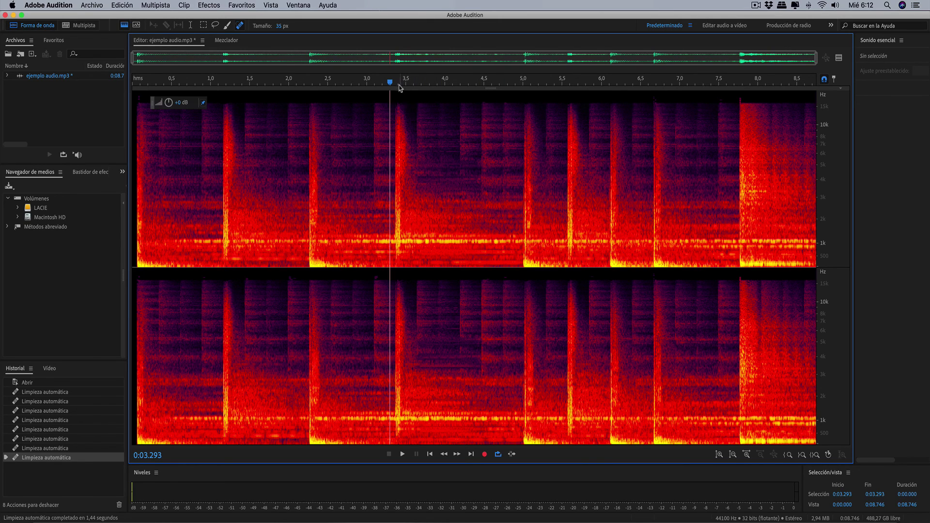
Return the playhead to the start of the clip and play the cleaned audio.
left_click_drag(393, 84, 119, 88)
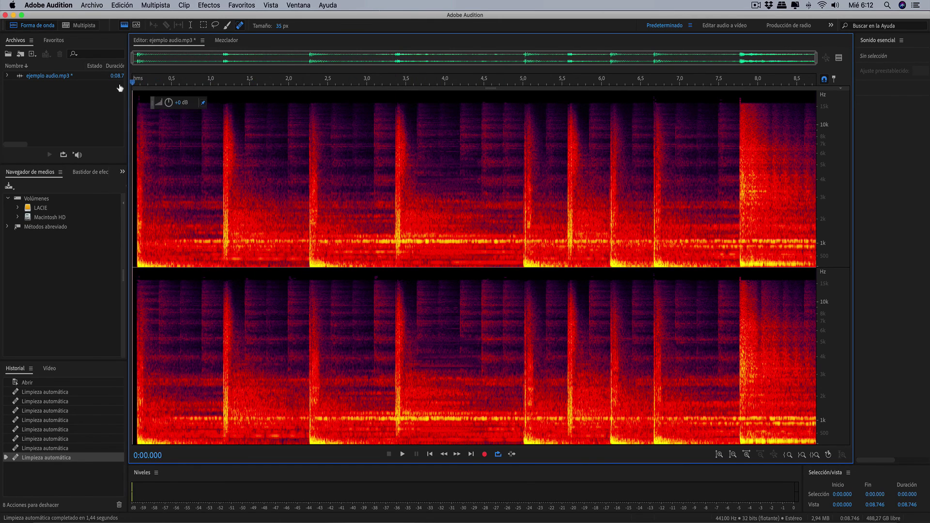
left_click(401, 454)
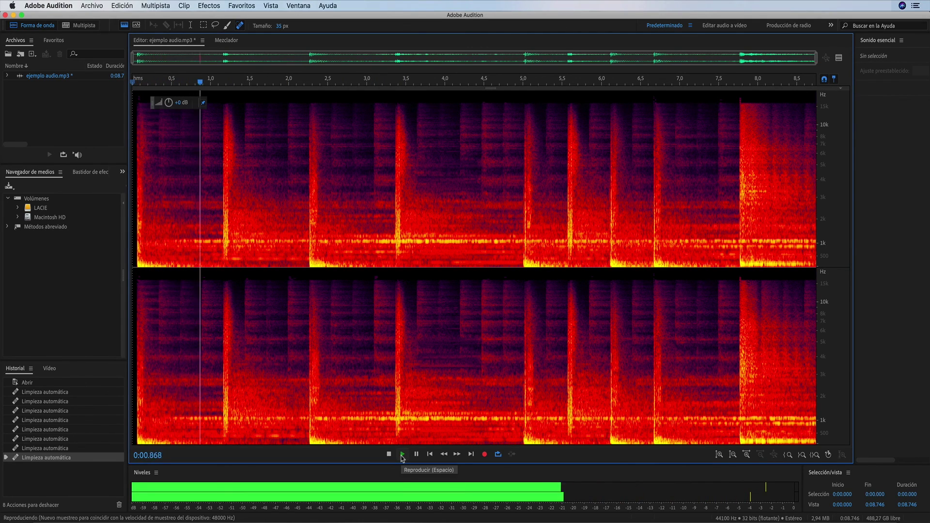